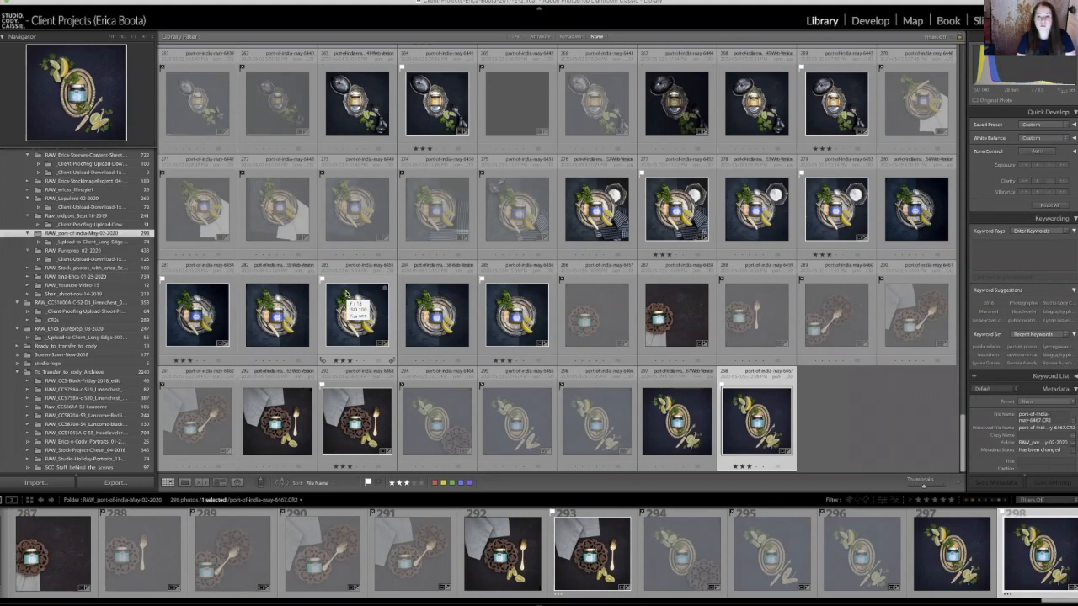
Browse the port-of-india shoot's thumbnails backwards from the final frames, examining which photos are flagged, star-rated or rejected.
scroll(340, 287, "up", 1)
scroll(340, 287, "up", 2)
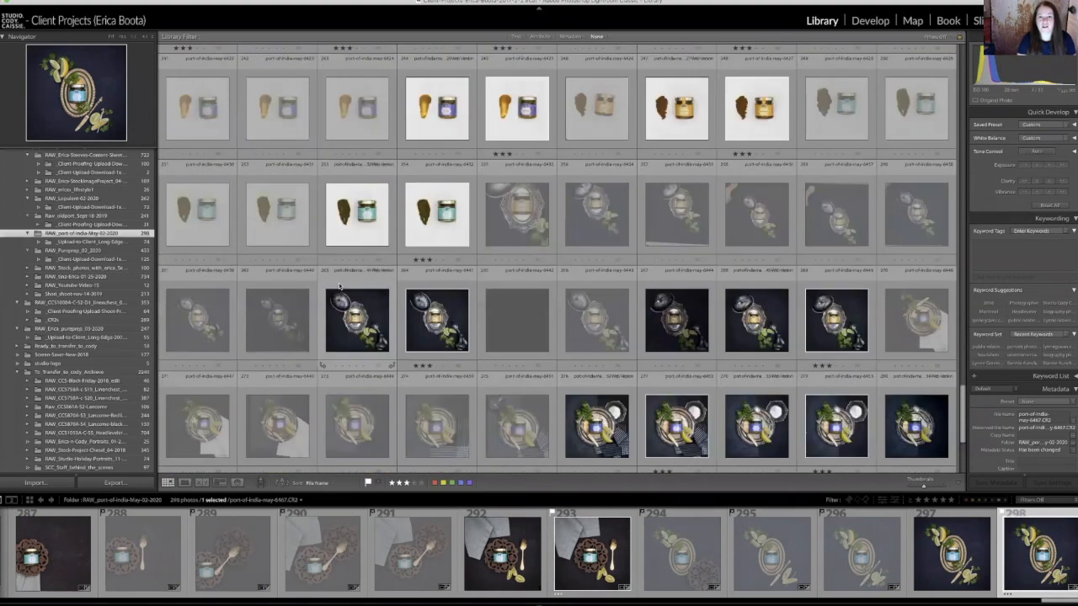
scroll(340, 287, "up", 3)
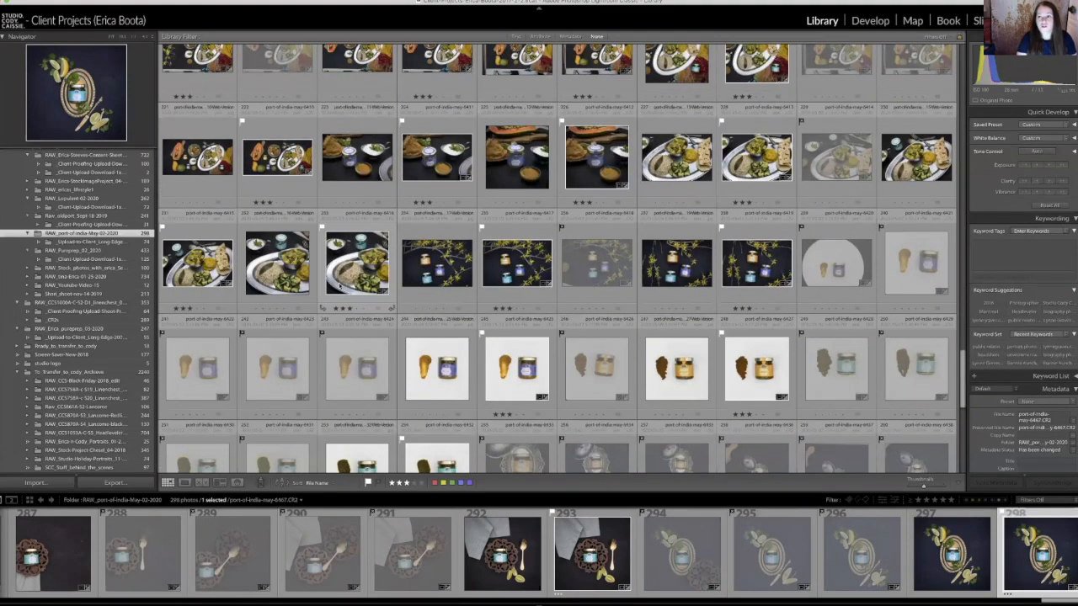
scroll(340, 287, "up", 3)
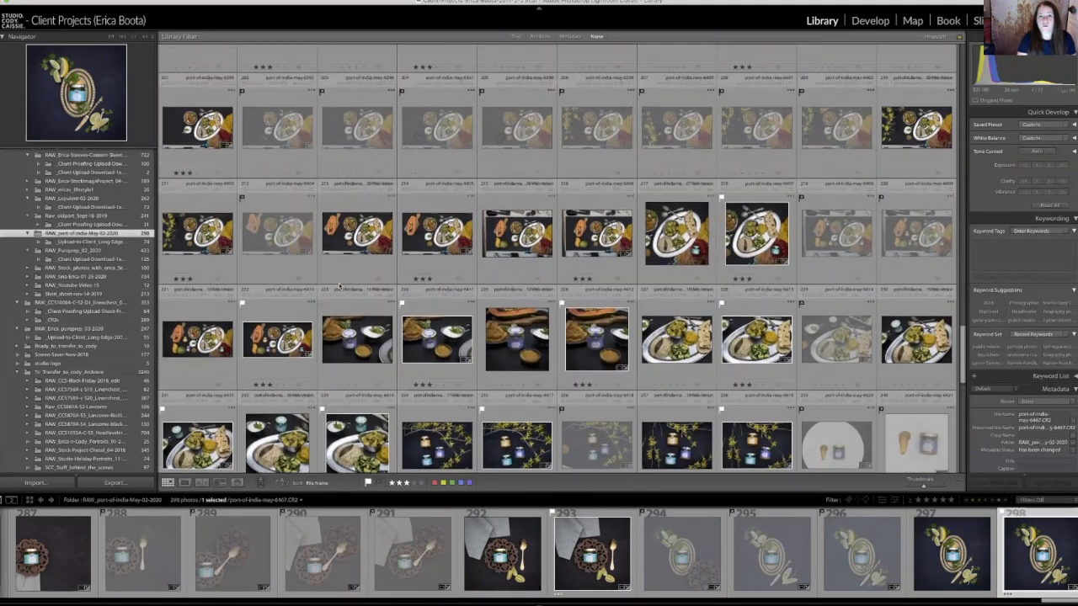
scroll(340, 287, "up", 3)
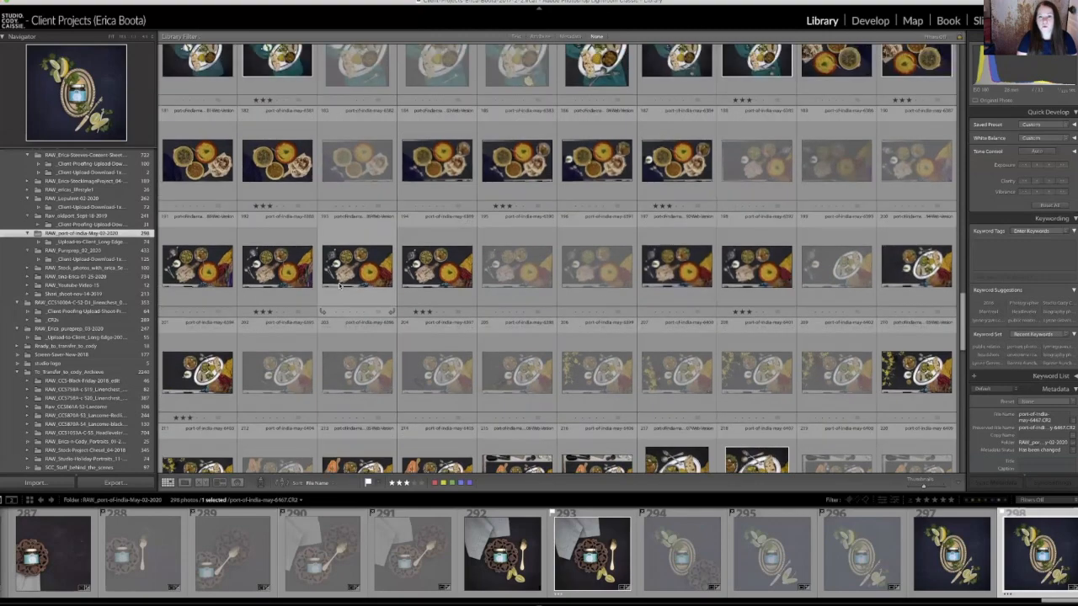
scroll(340, 287, "up", 1)
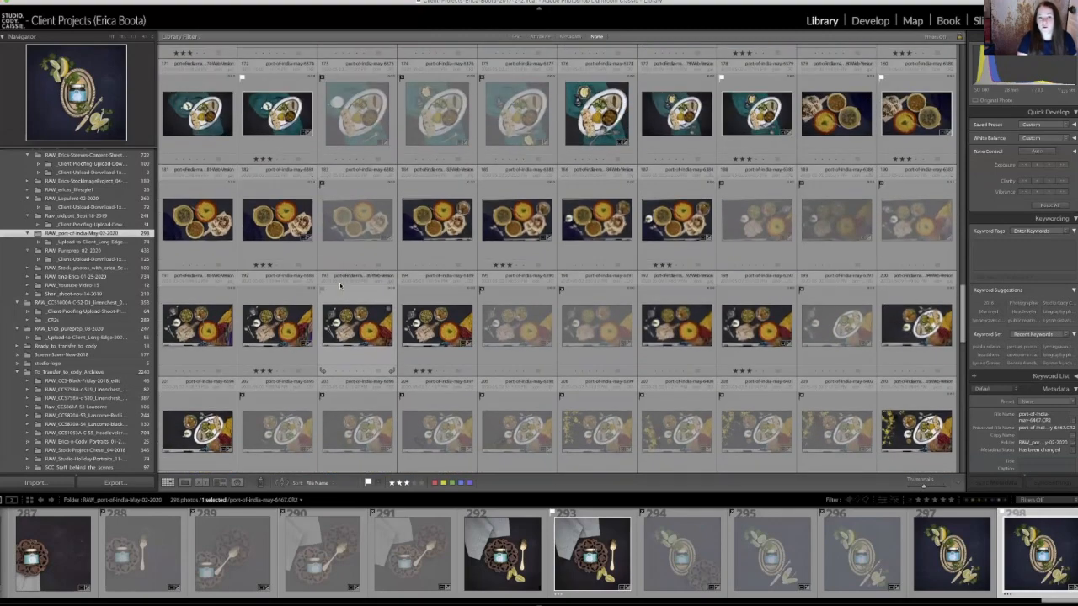
scroll(340, 287, "up", 2)
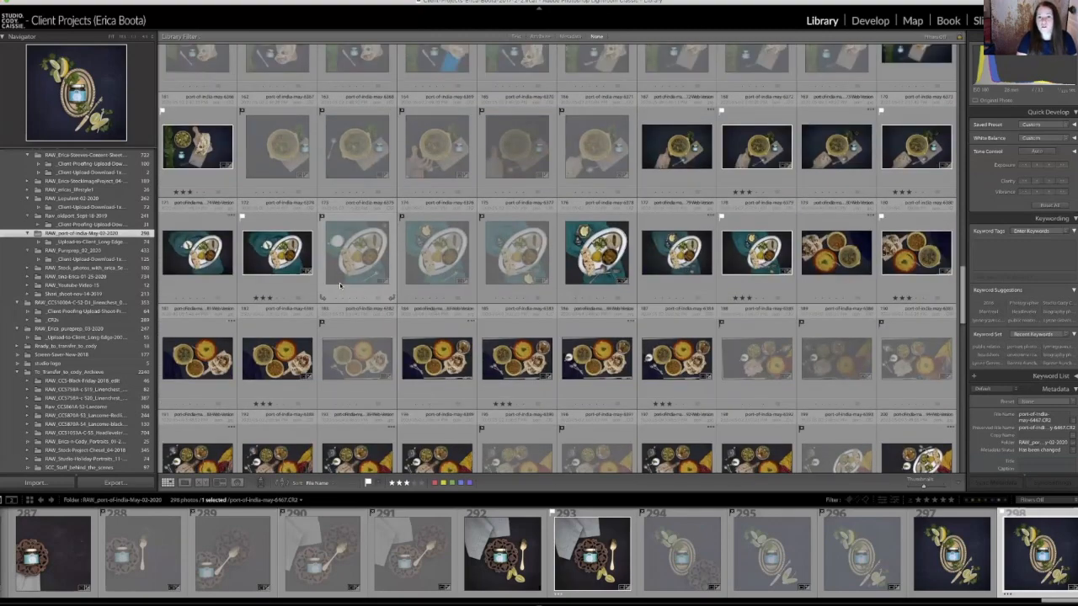
scroll(340, 288, "up", 2)
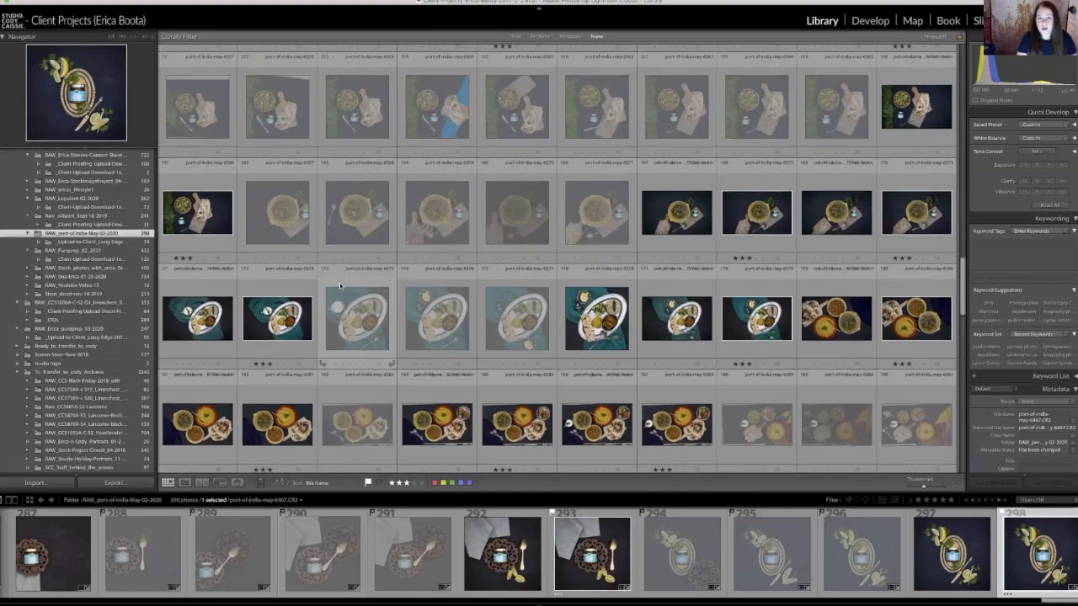
scroll(340, 286, "up", 3)
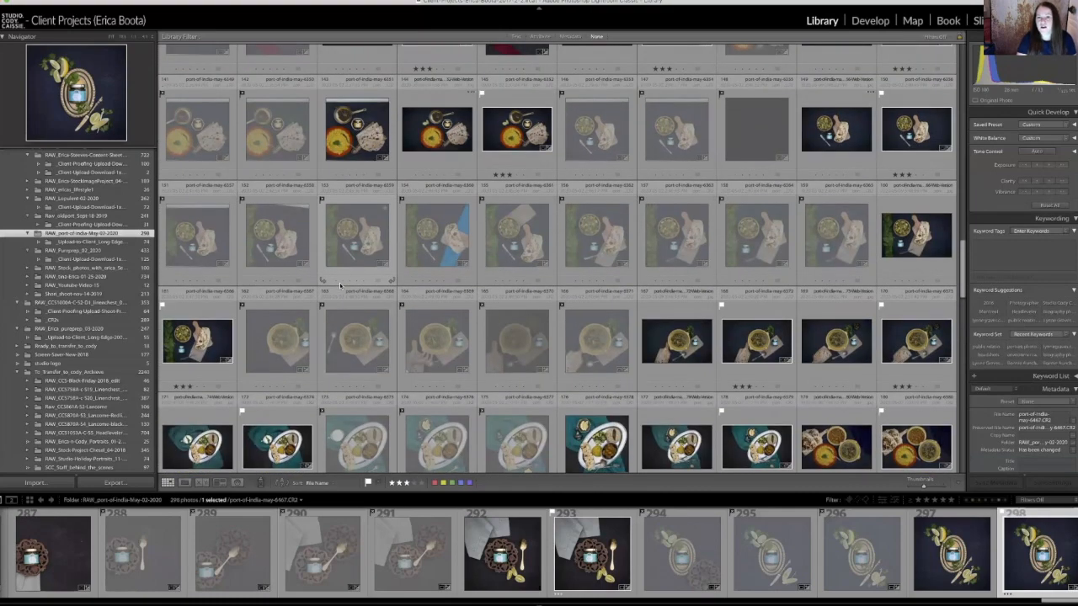
scroll(340, 287, "up", 2)
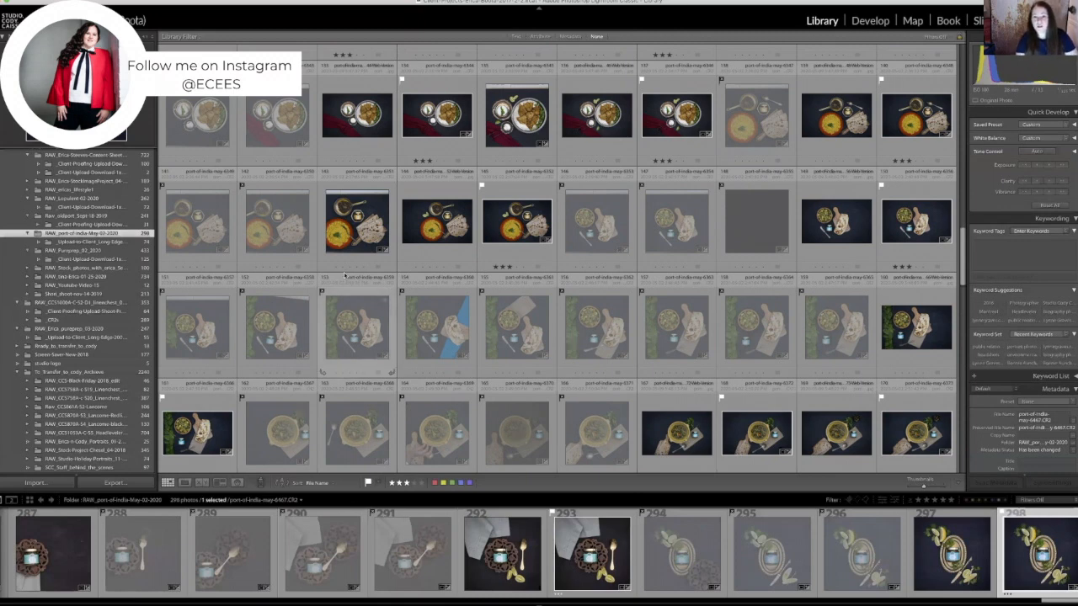
scroll(344, 275, "up", 3)
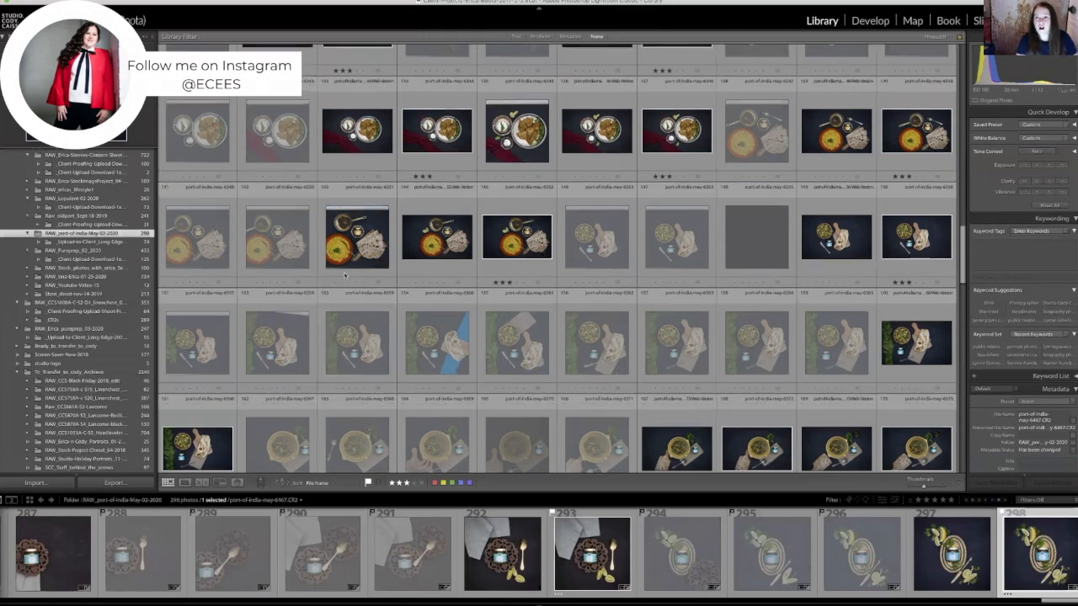
scroll(344, 275, "up", 2)
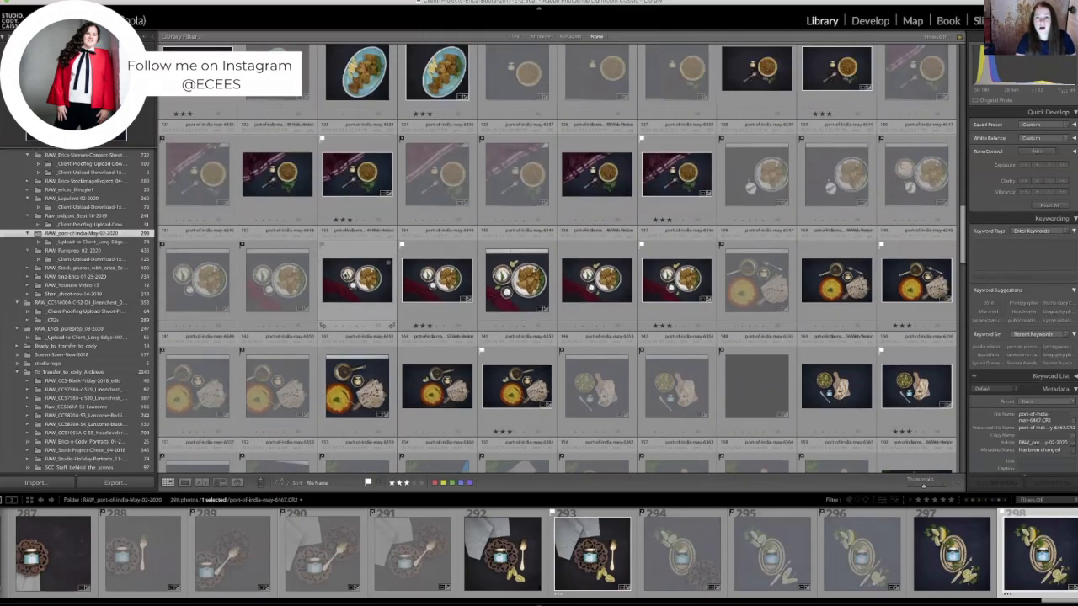
scroll(344, 275, "up", 2)
scroll(343, 274, "up", 3)
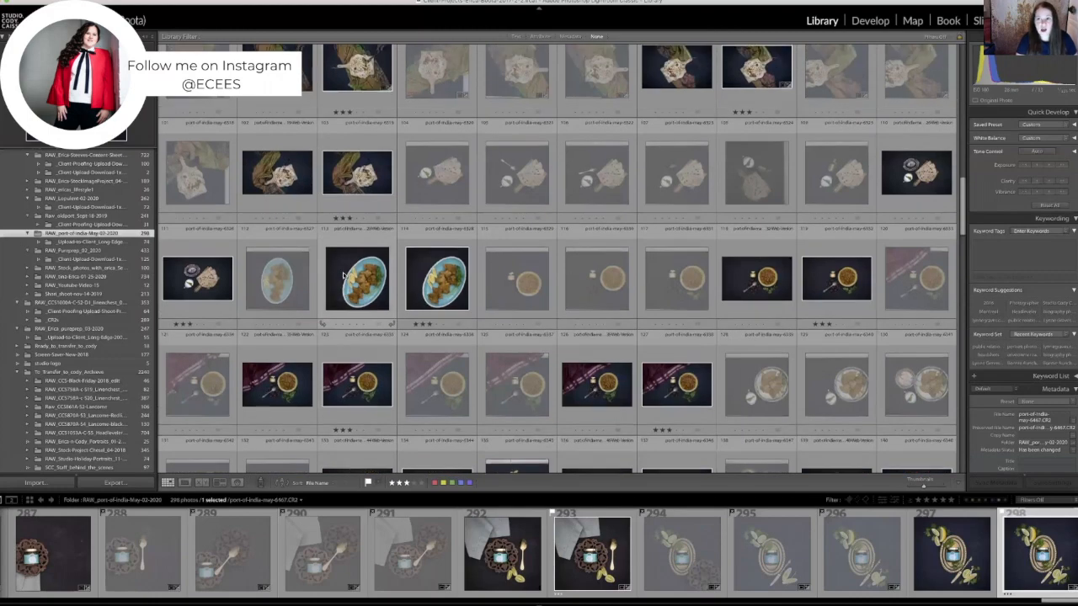
scroll(343, 274, "up", 2)
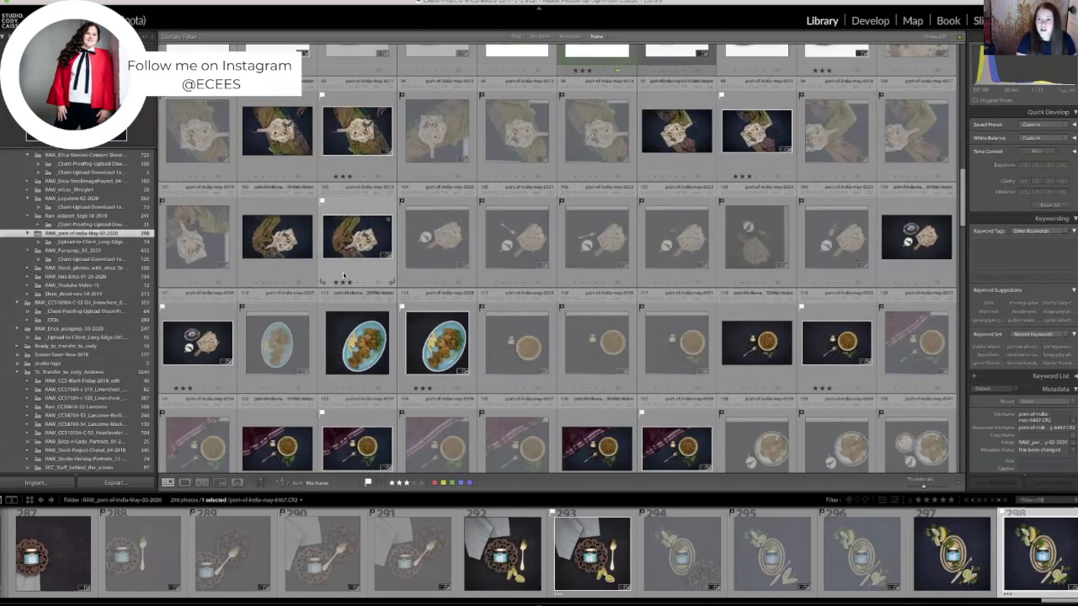
Review the shoot's thumbnails forward again to the last frame, comparing the edited picks with the rejected test shots.
scroll(343, 274, "down", 3)
scroll(343, 274, "down", 3)
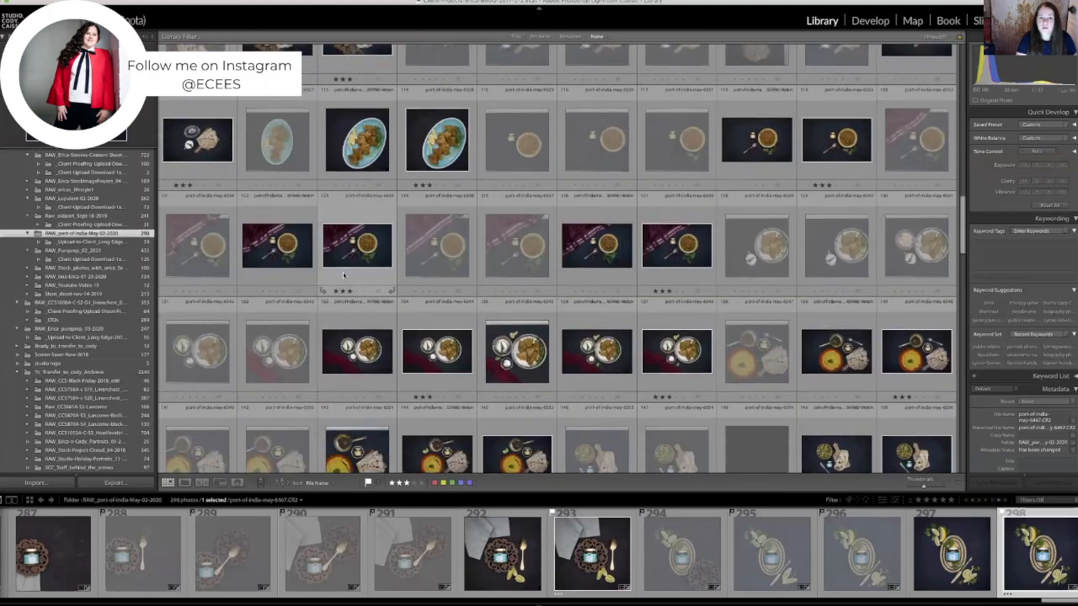
scroll(342, 272, "down", 3)
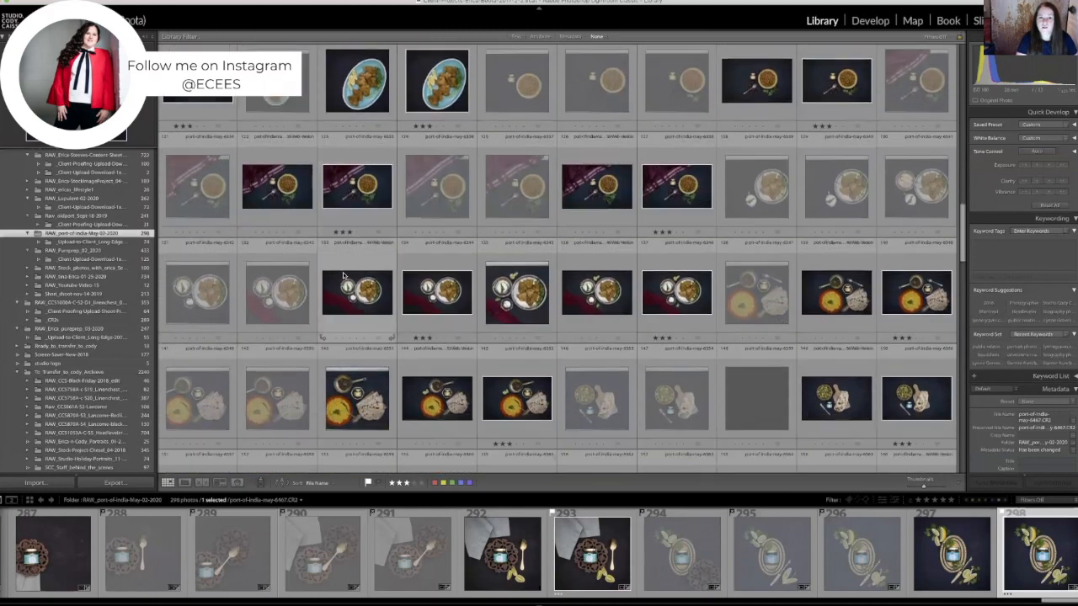
scroll(343, 275, "down", 1)
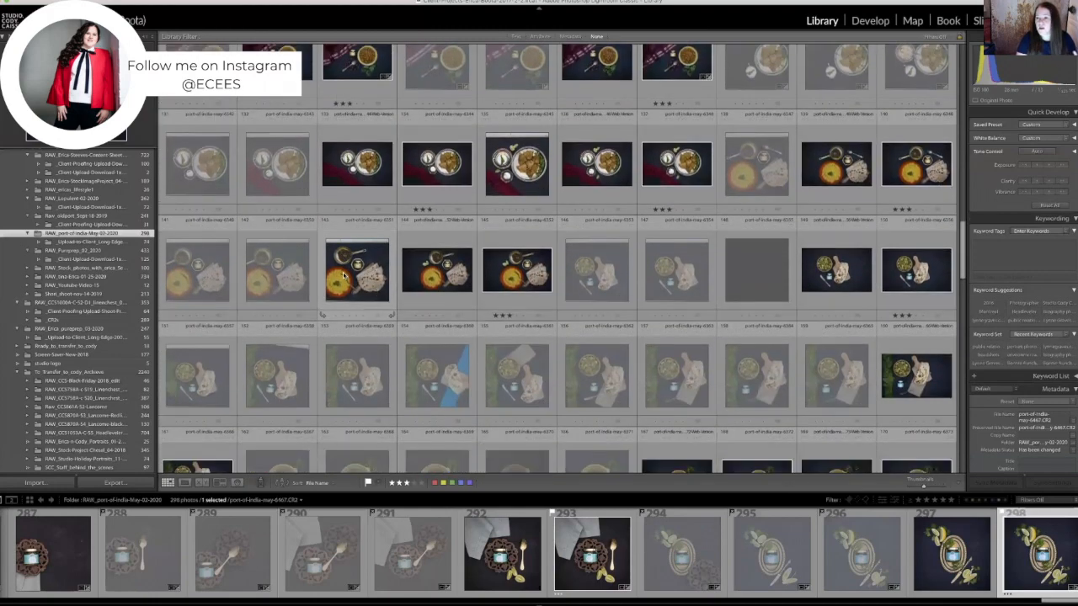
scroll(343, 274, "down", 5)
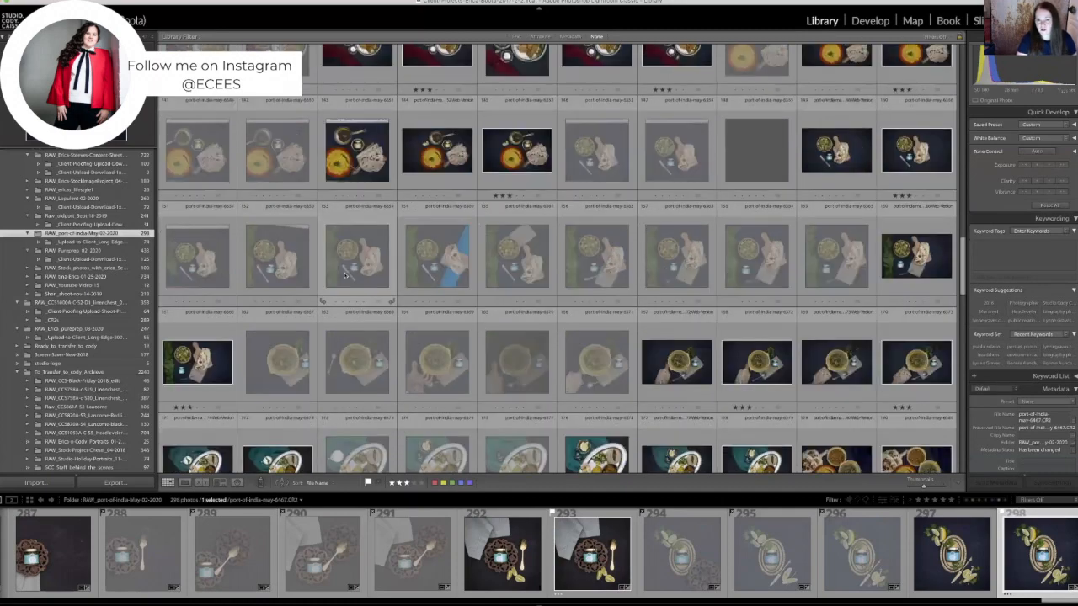
scroll(344, 274, "down", 2)
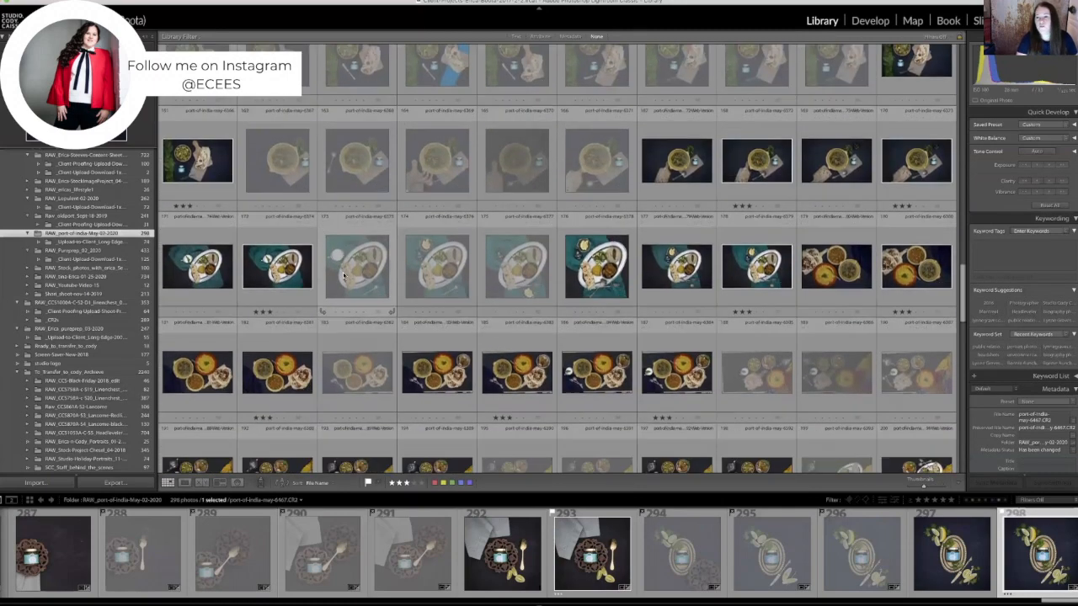
scroll(343, 272, "down", 7)
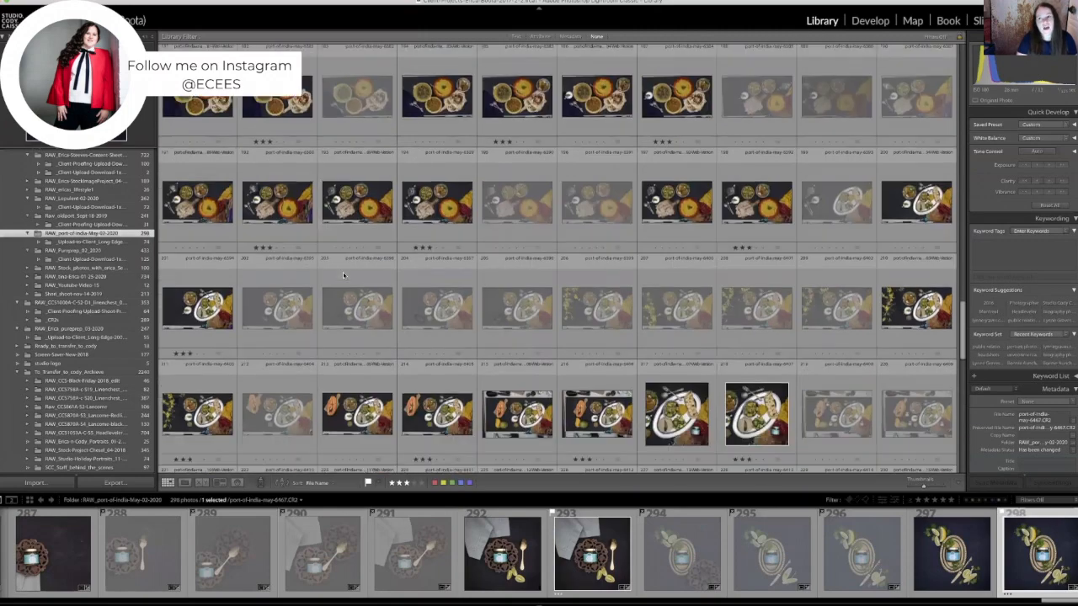
scroll(343, 272, "down", 2)
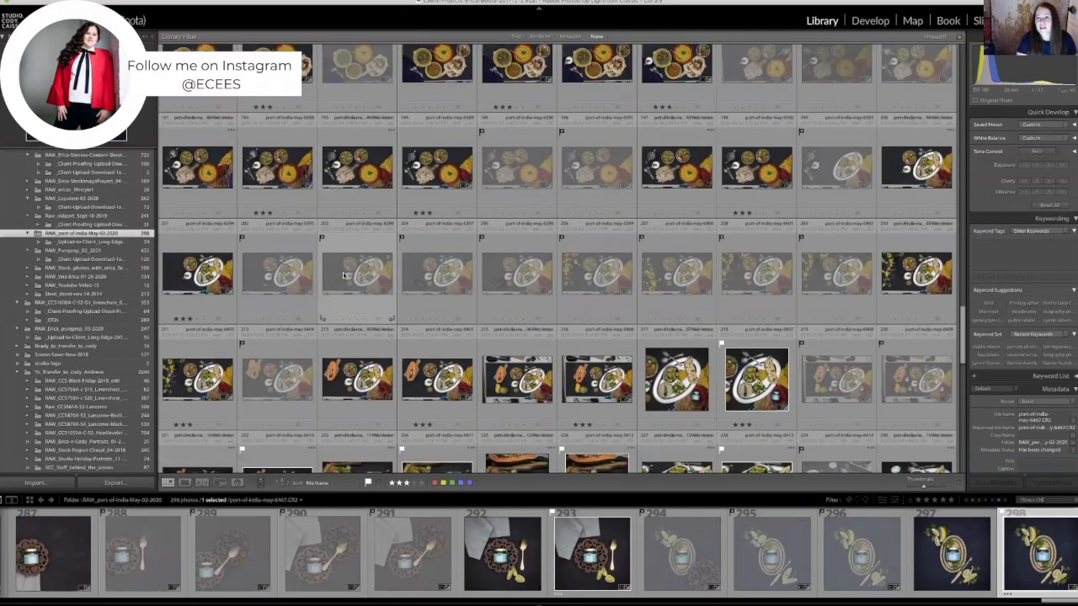
scroll(342, 275, "down", 4)
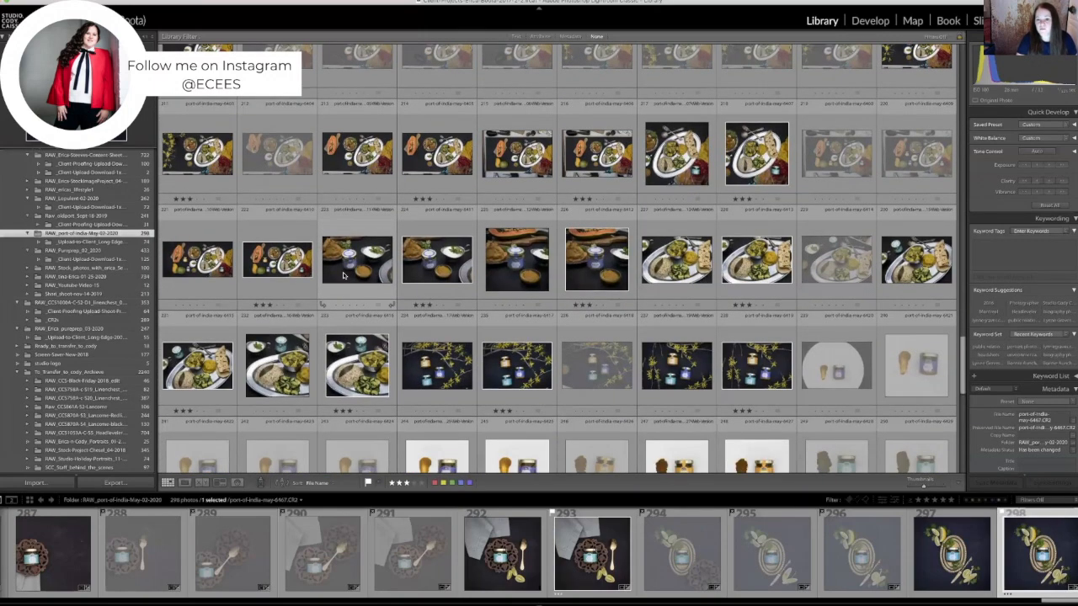
scroll(343, 272, "down", 5)
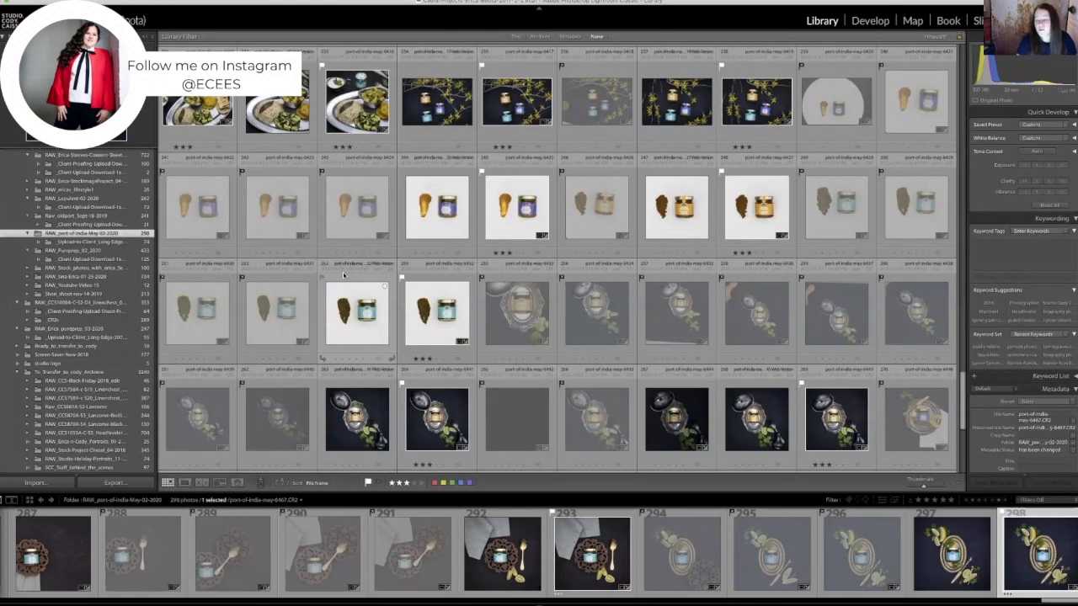
scroll(343, 274, "down", 5)
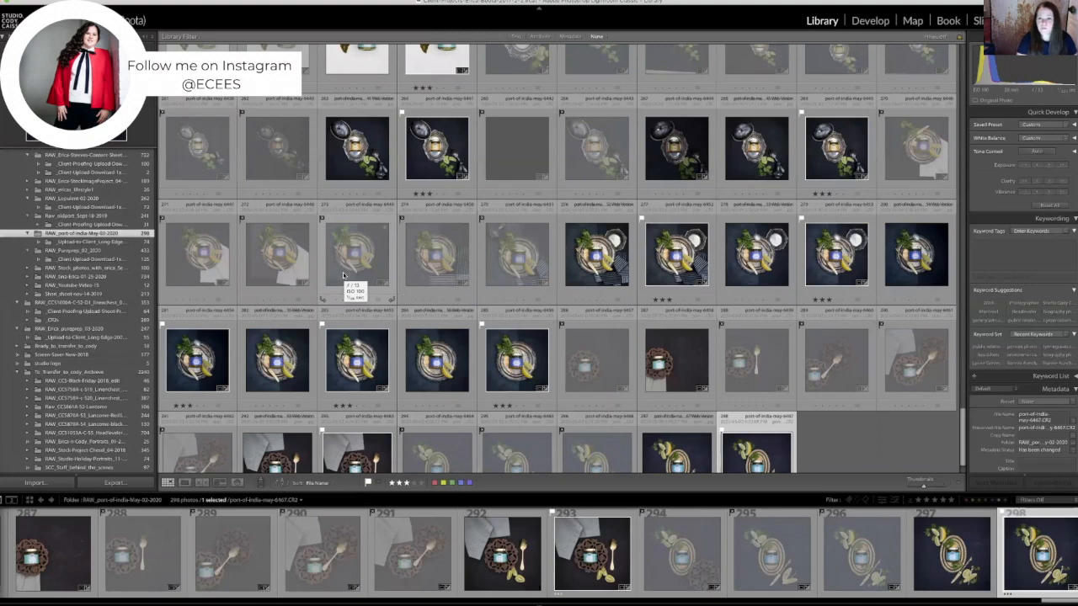
scroll(343, 275, "down", 1)
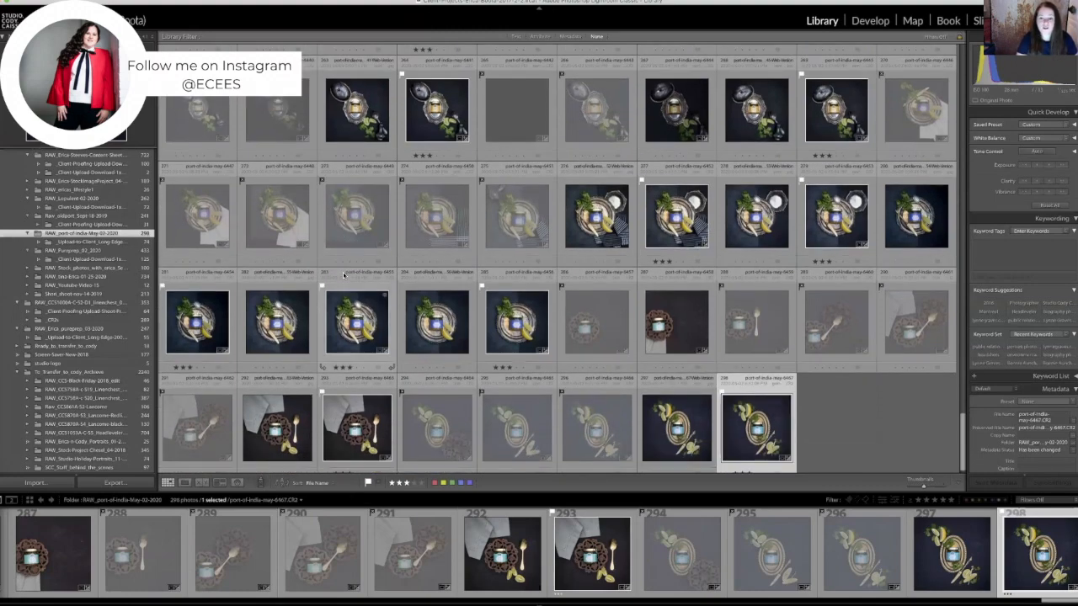
scroll(344, 275, "down", 1)
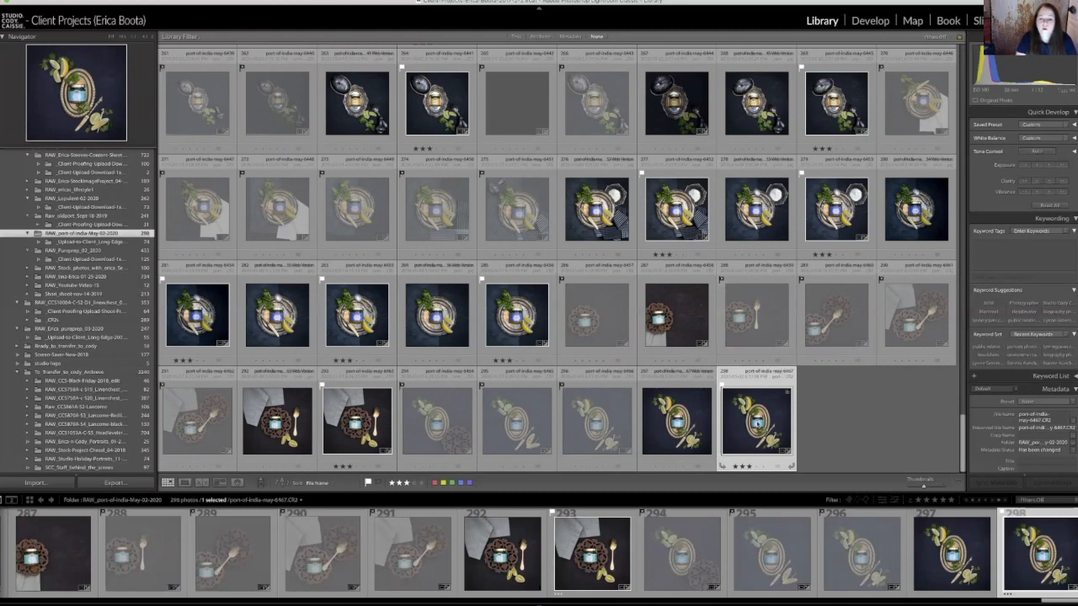
Open the last photo, port-of-india-may-6467.CR2, in the Develop module and show it as a side-by-side before and after comparison.
double_click(757, 423)
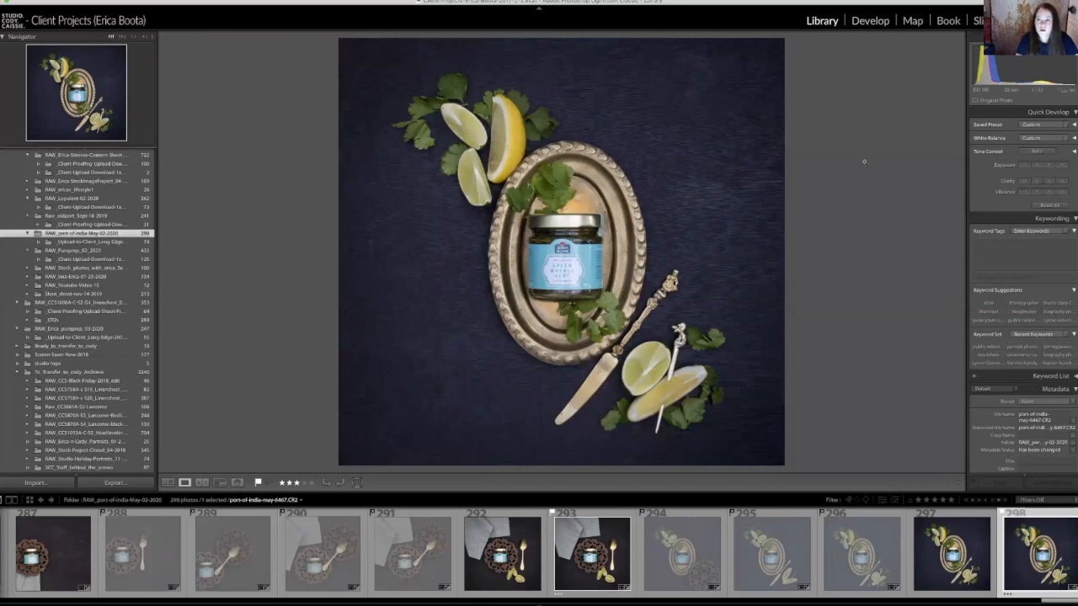
key("d")
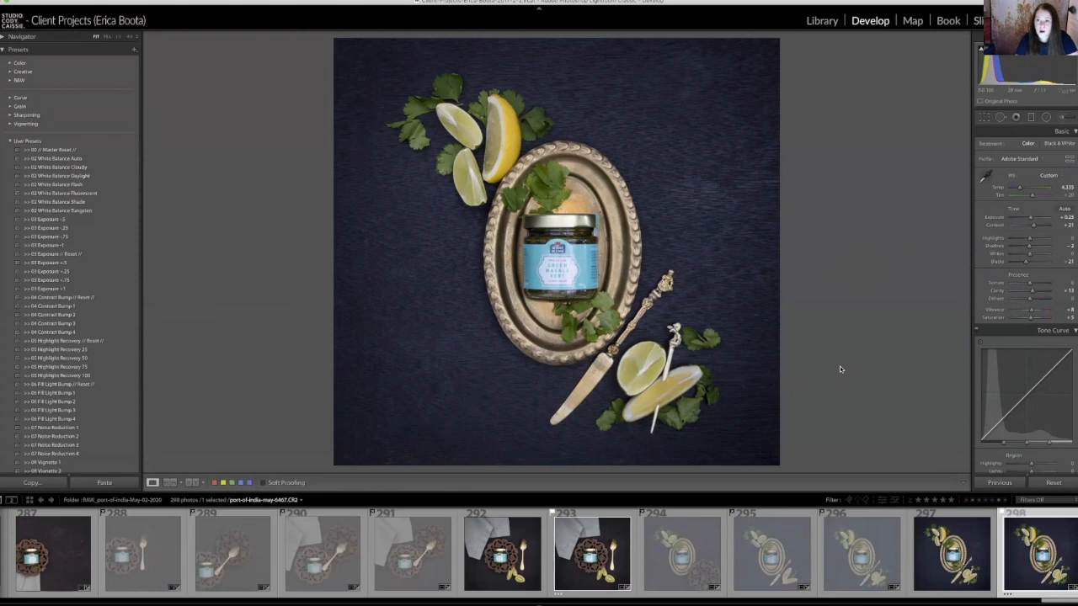
key("y")
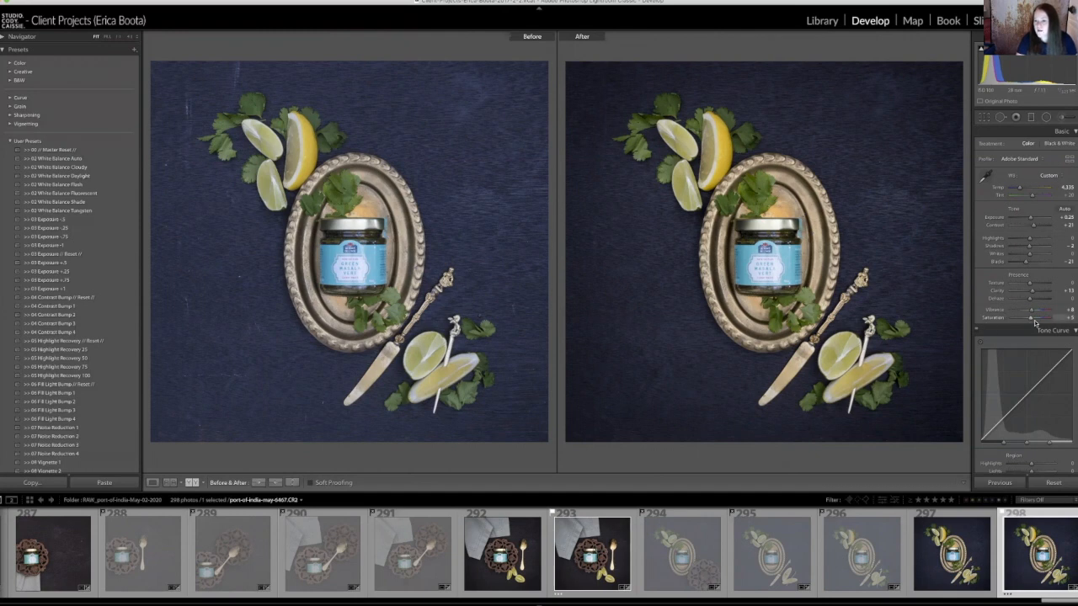
Examine the photo's develop settings, from the basic adjustments through tone curve, HSL and split toning to sharpening and noise reduction.
scroll(1035, 323, "down", 6)
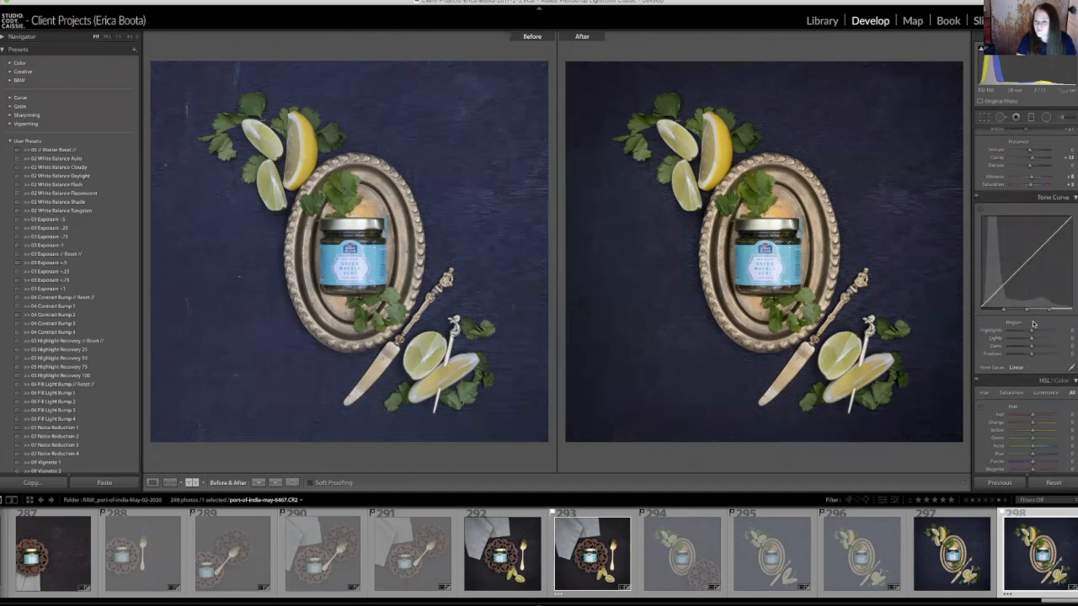
scroll(1033, 323, "down", 8)
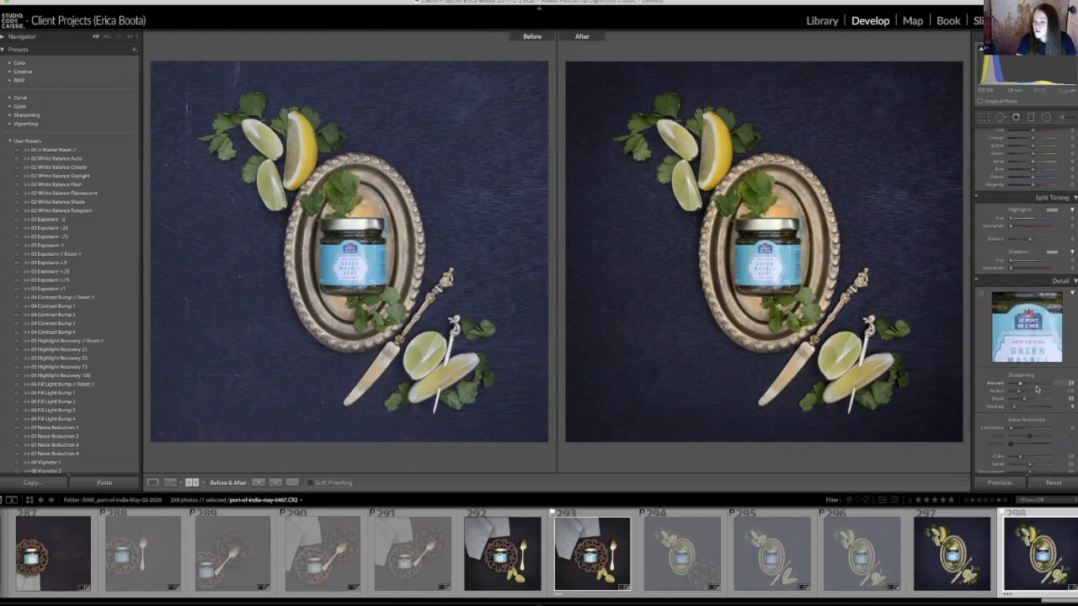
scroll(1029, 380, "down", 1)
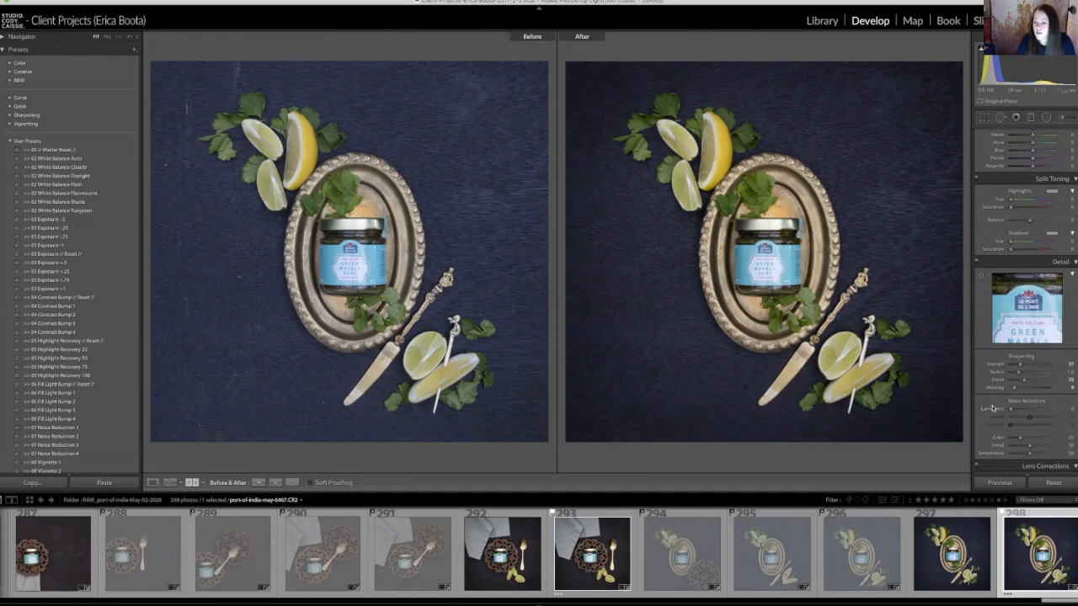
scroll(992, 410, "up", 15)
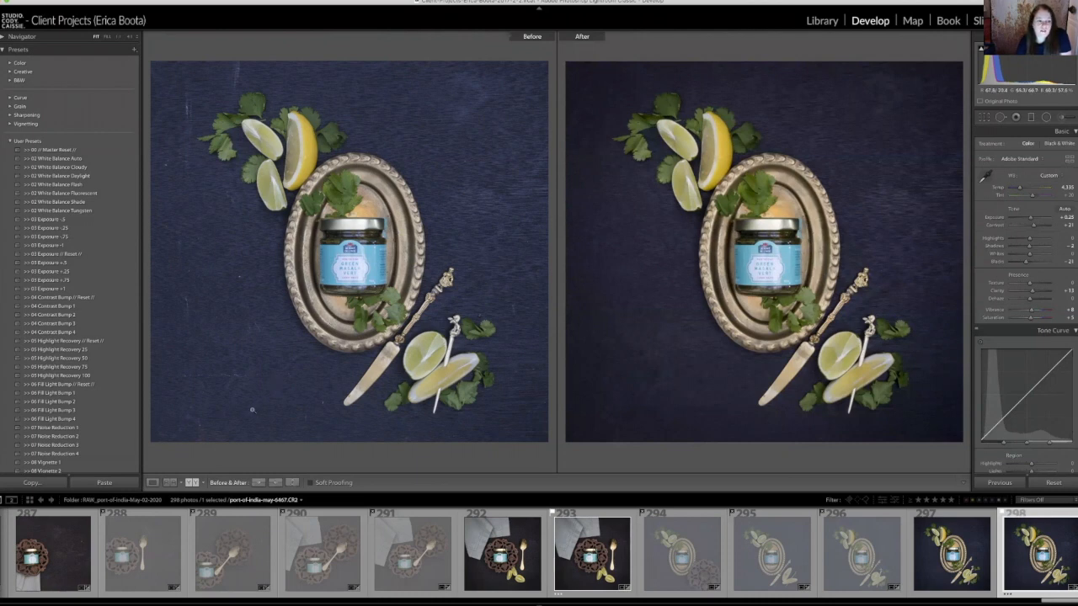
Apply the 08 Vignette 1 user preset to the jar photo.
scroll(57, 431, "down", 2)
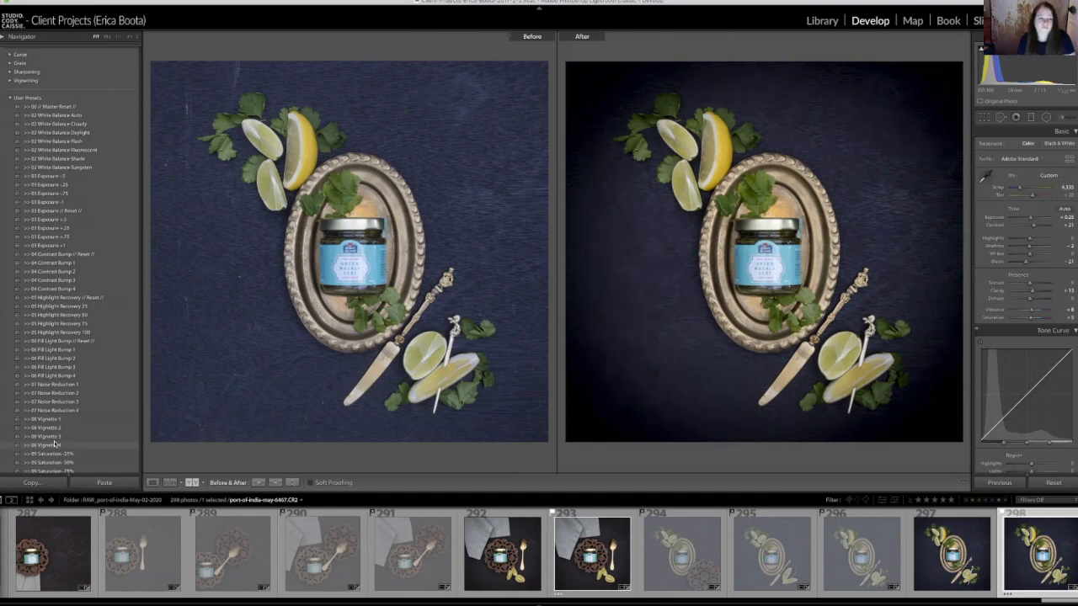
left_click(55, 420)
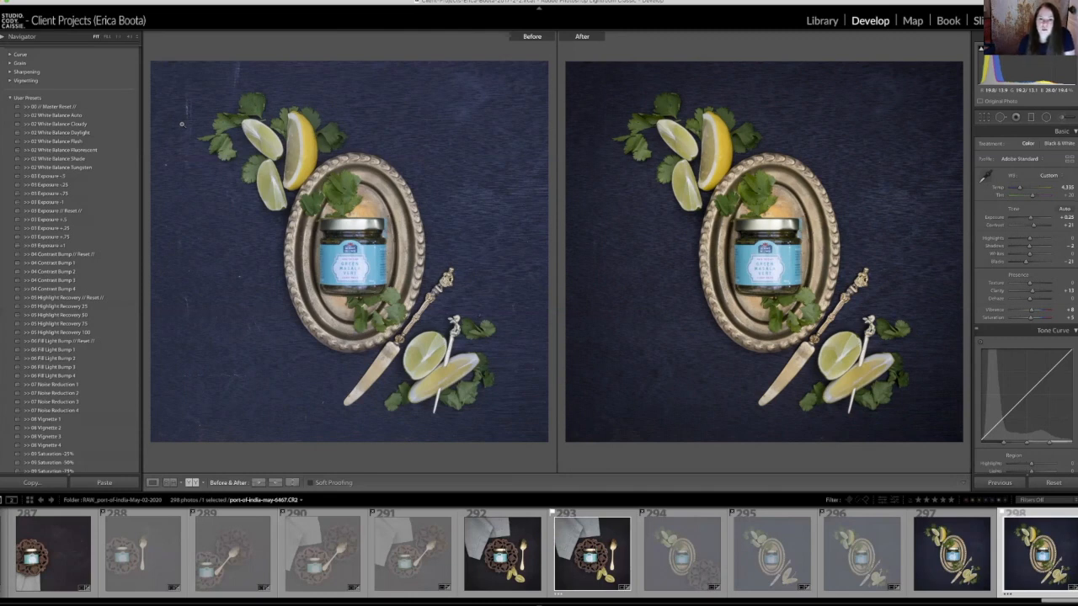
Activate the Spot Removal tool to inspect the healing spots on the photo's dark blue background.
left_click(1000, 118)
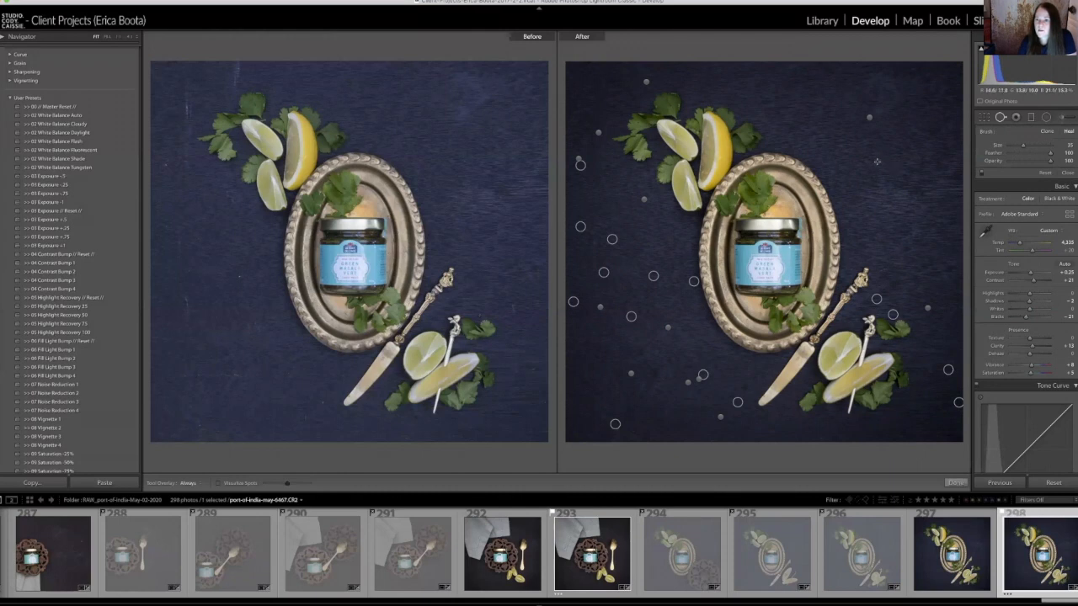
Heal a spot on the dark blue background above and right of the tray and another on the jar's label.
left_click(878, 161)
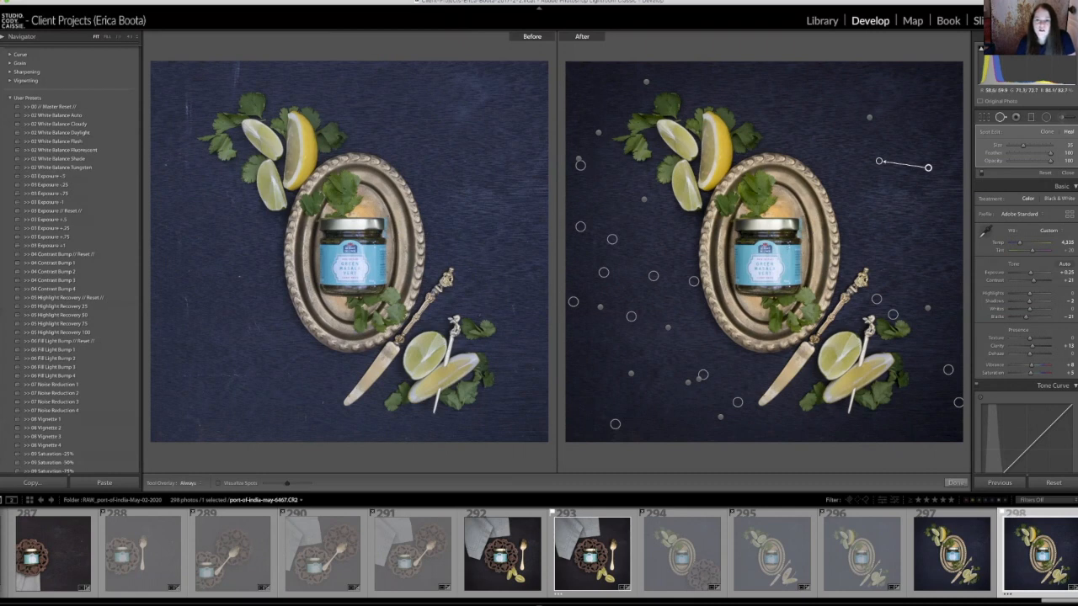
left_click(783, 248)
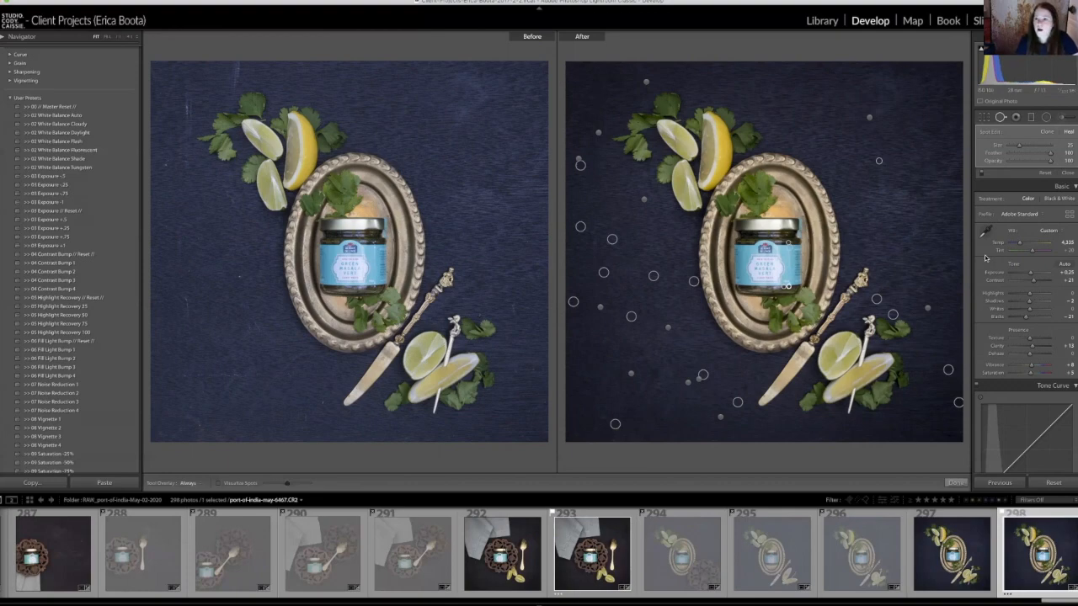
Return to the photo grid, open port-of-india-may-6456.CR2 in the Develop module and show it as a side-by-side before and after comparison.
key("g")
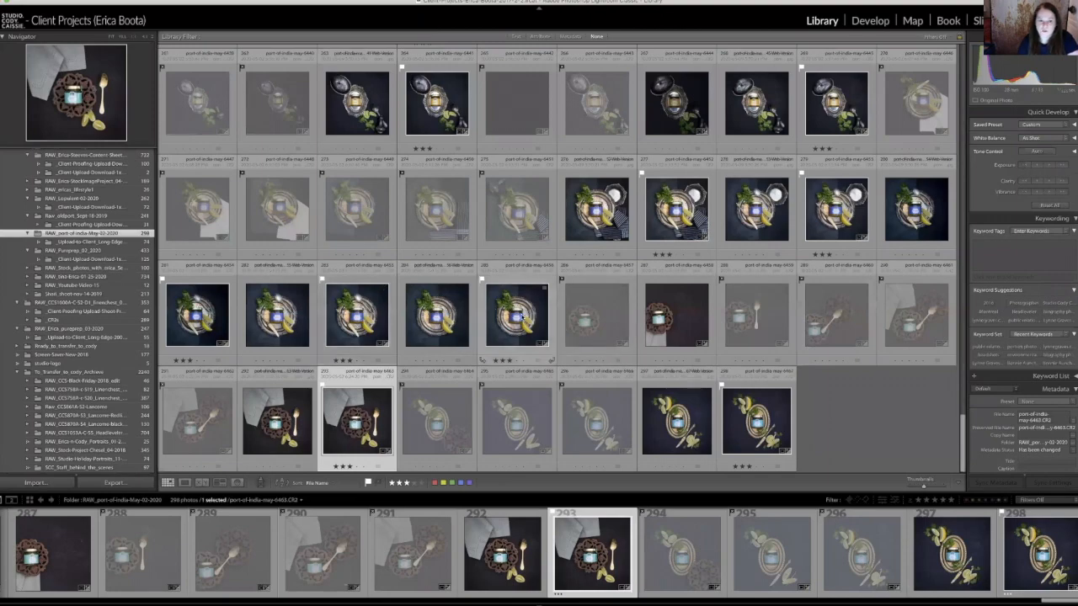
double_click(522, 316)
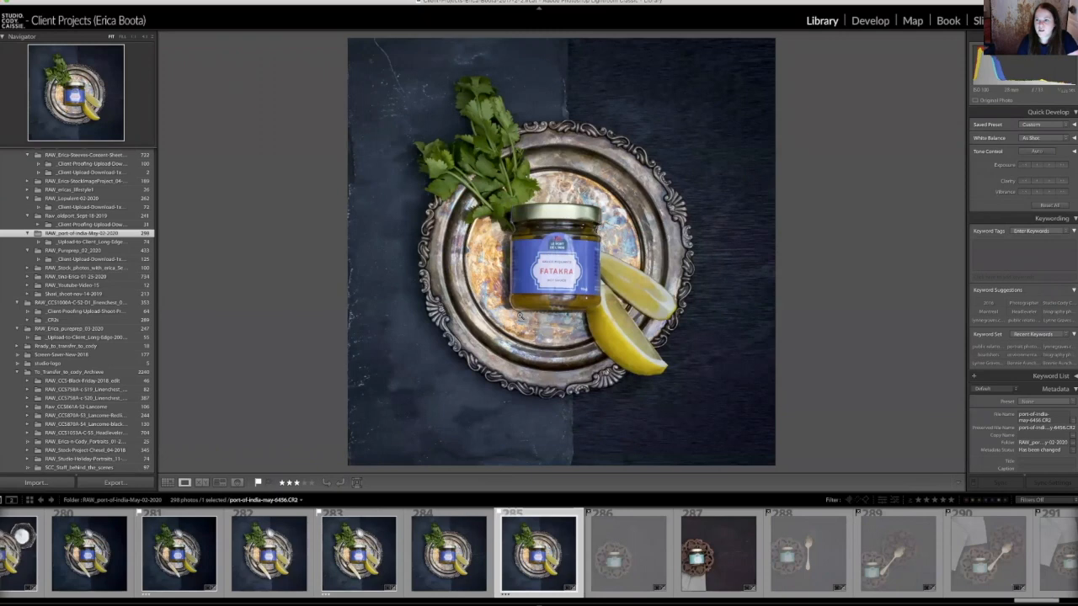
key("d")
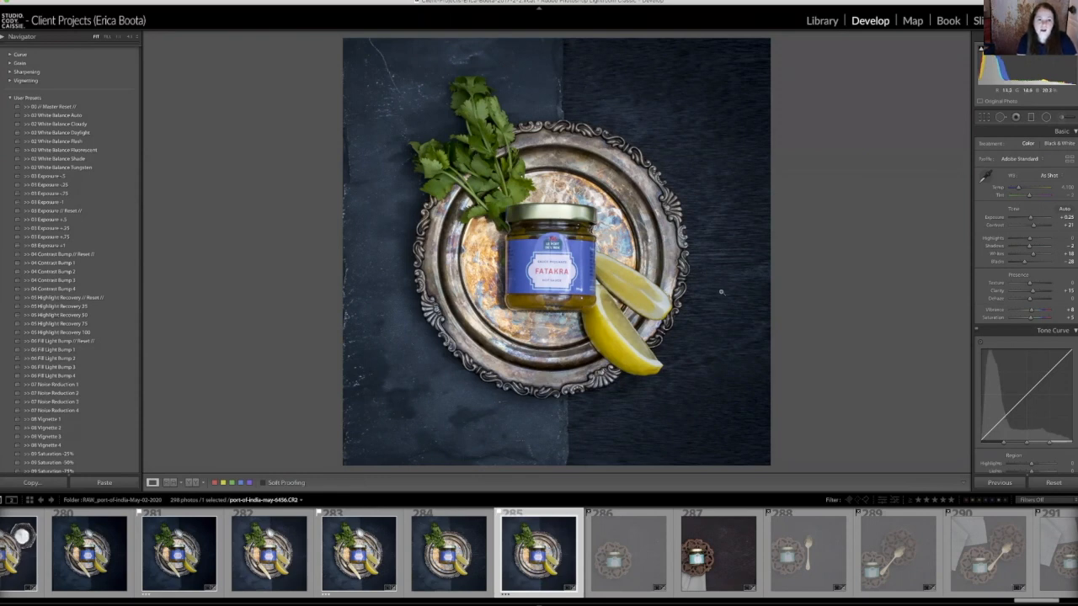
key("y")
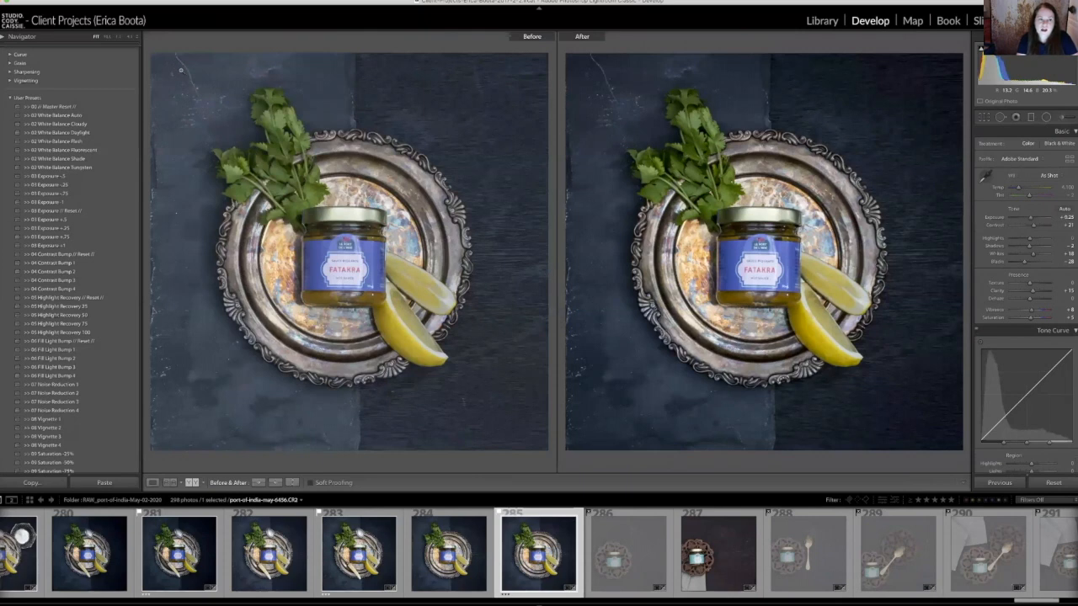